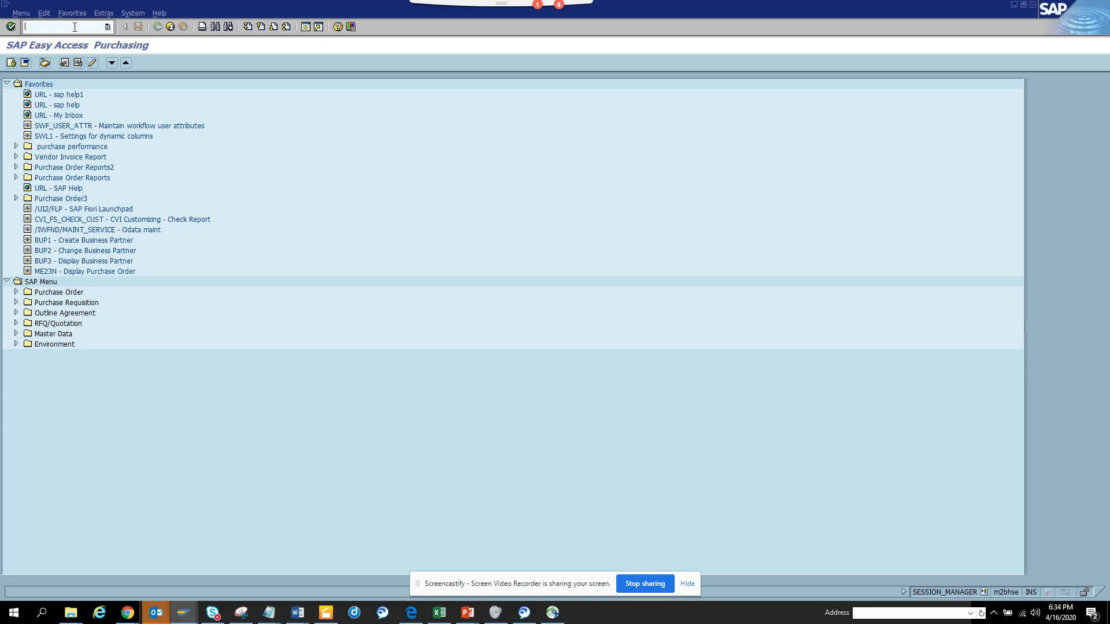
Start transaction FBL1N, Vendor Line Item Display, from the command field
{"action": "type", "text": "/nd"}
{"action": "type", "text": "b"}
{"action": "type", "text": "1n"}
{"action": "key", "text": "Return"}
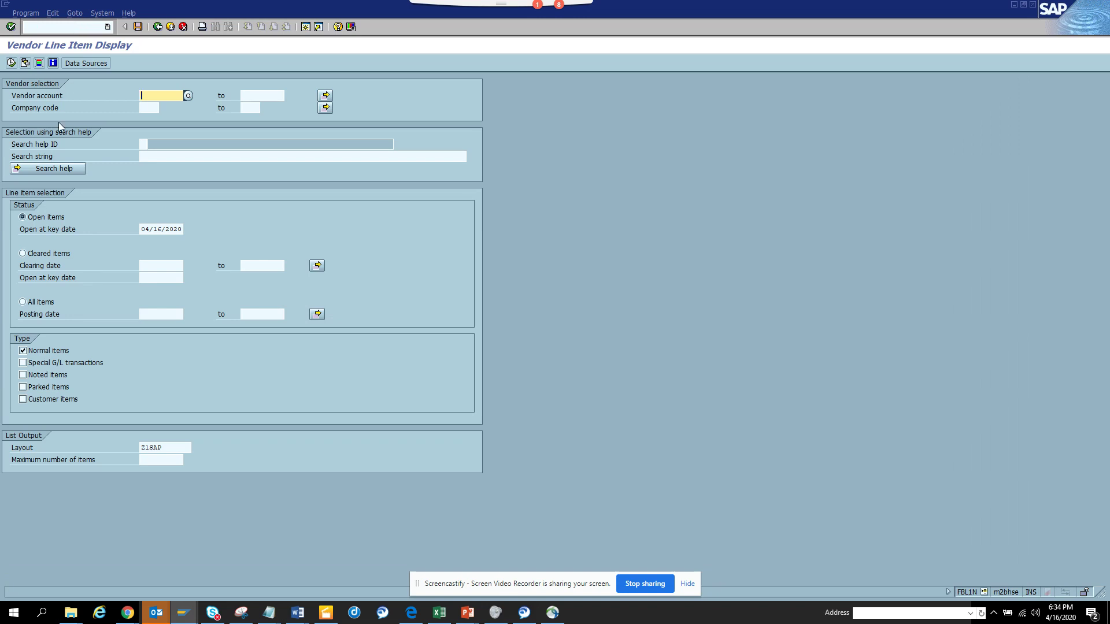
List line items for vendor 17300001 in company code 1000 and open Change Layout
{"action": "left_click", "coordinate": [12, 64]}
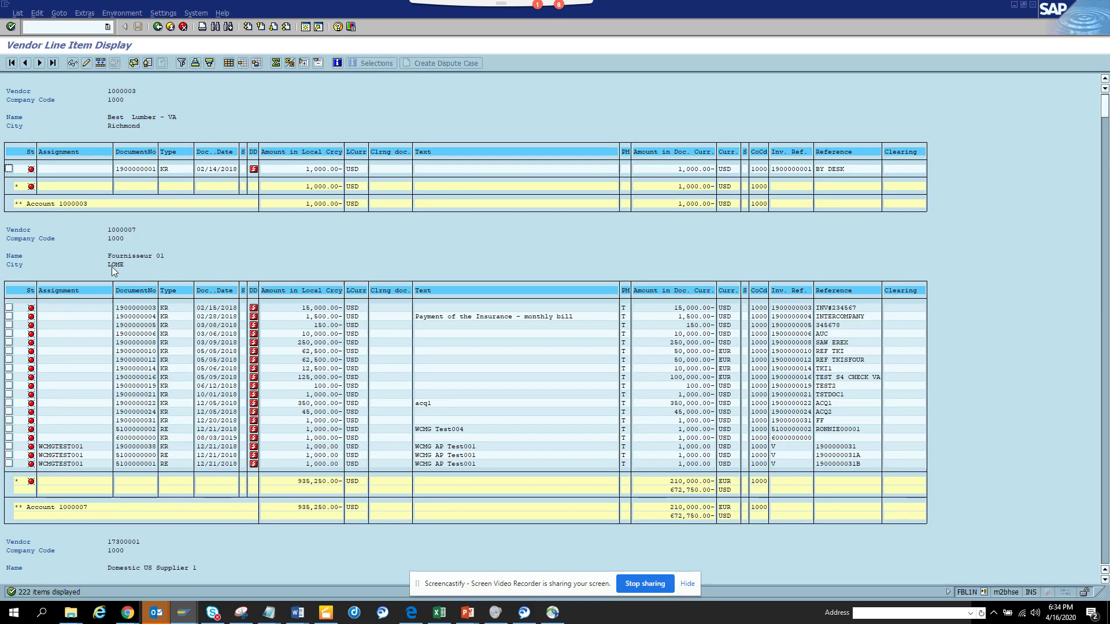
{"action": "left_click", "coordinate": [230, 64]}
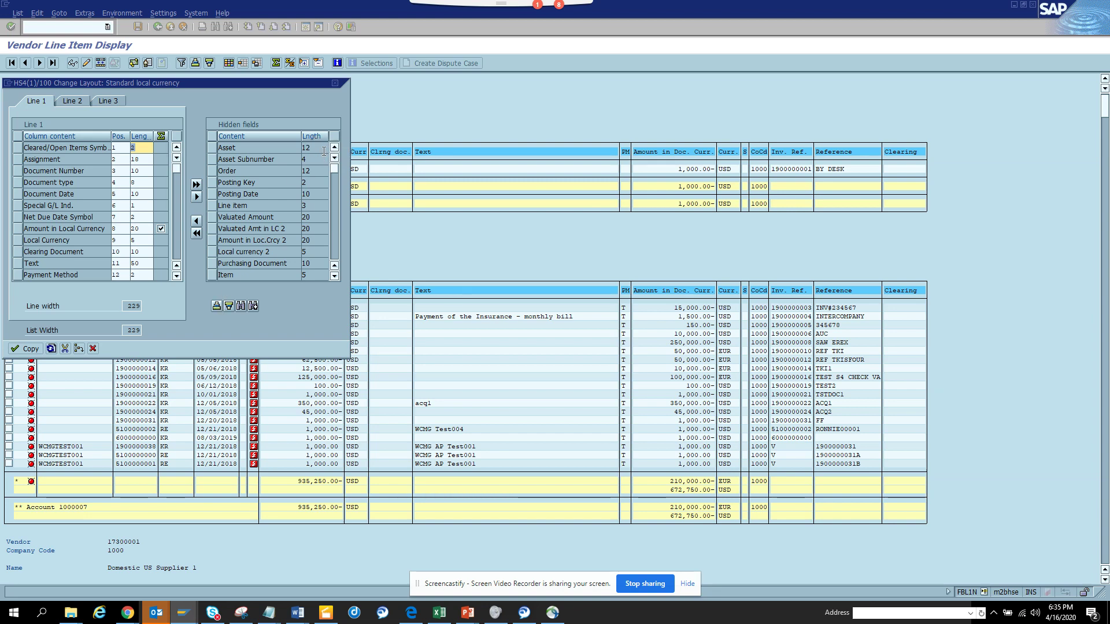
Sort the Change Layout hidden fields ascending by content and scroll through them
{"action": "left_click", "coordinate": [306, 147]}
{"action": "left_click", "coordinate": [334, 158]}
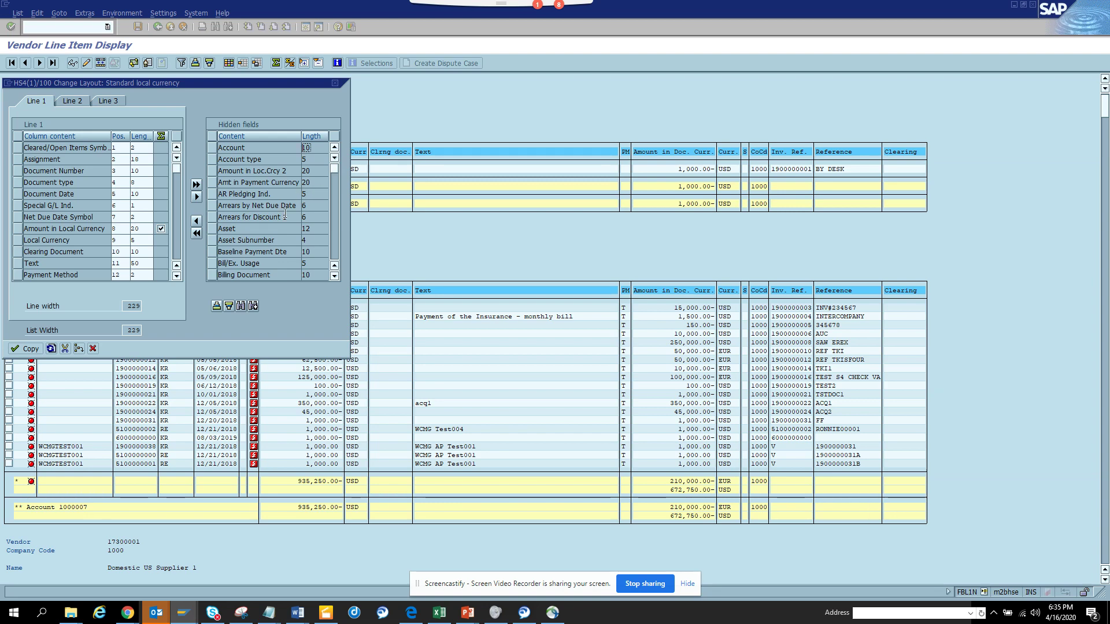
{"action": "left_click_drag", "start_coordinate": [335, 169], "coordinate": [333, 242]}
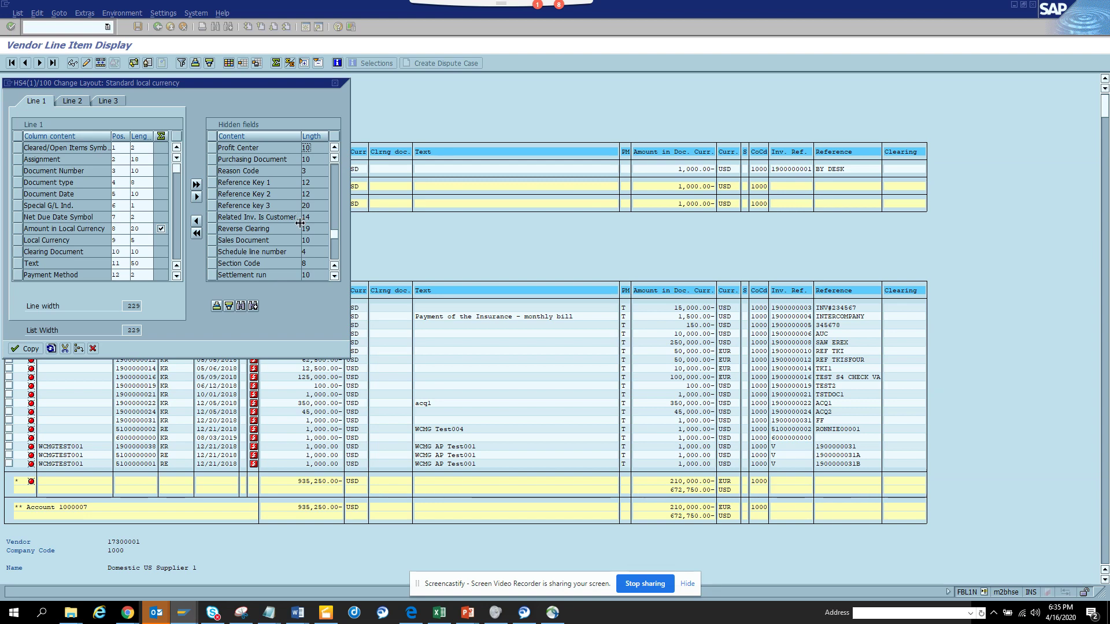
{"action": "left_click", "coordinate": [333, 249]}
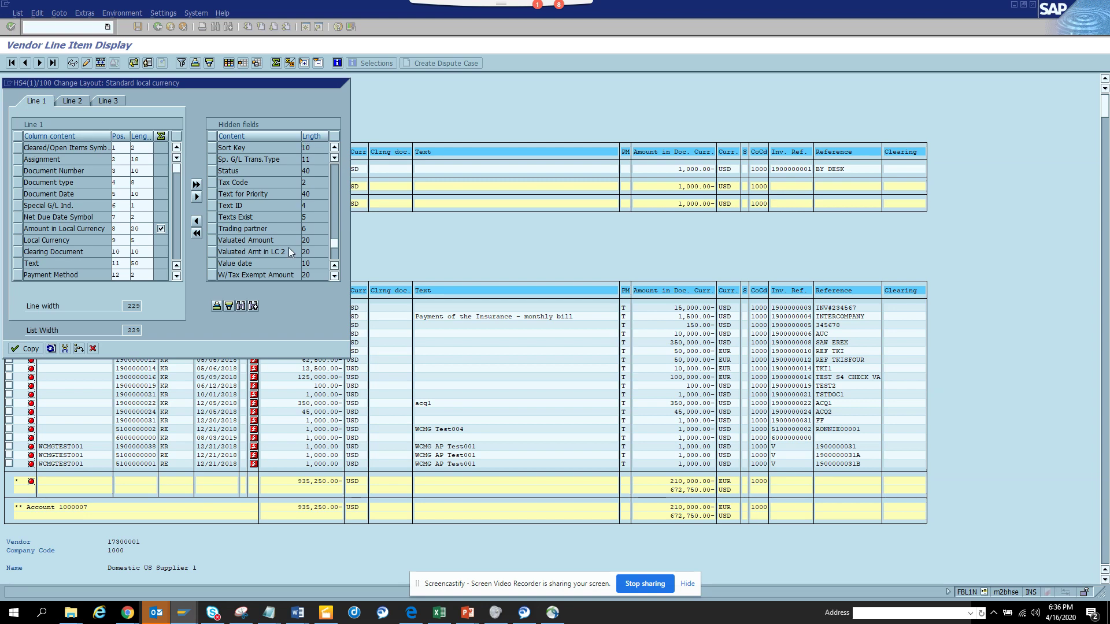
Show technical field names like 1-PRIORITY_TEXT, 1-JAMON and 1-QBSHB, then cancel the dialog
{"action": "key", "text": "ctrl+F12"}
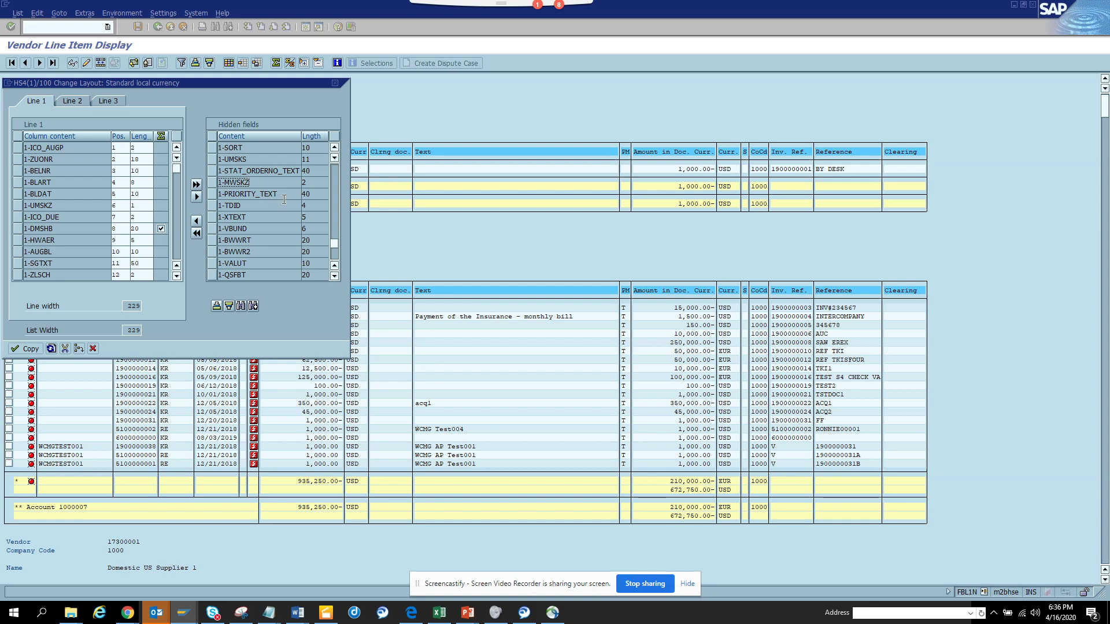
{"action": "left_click", "coordinate": [246, 195]}
{"action": "left_click", "coordinate": [335, 276]}
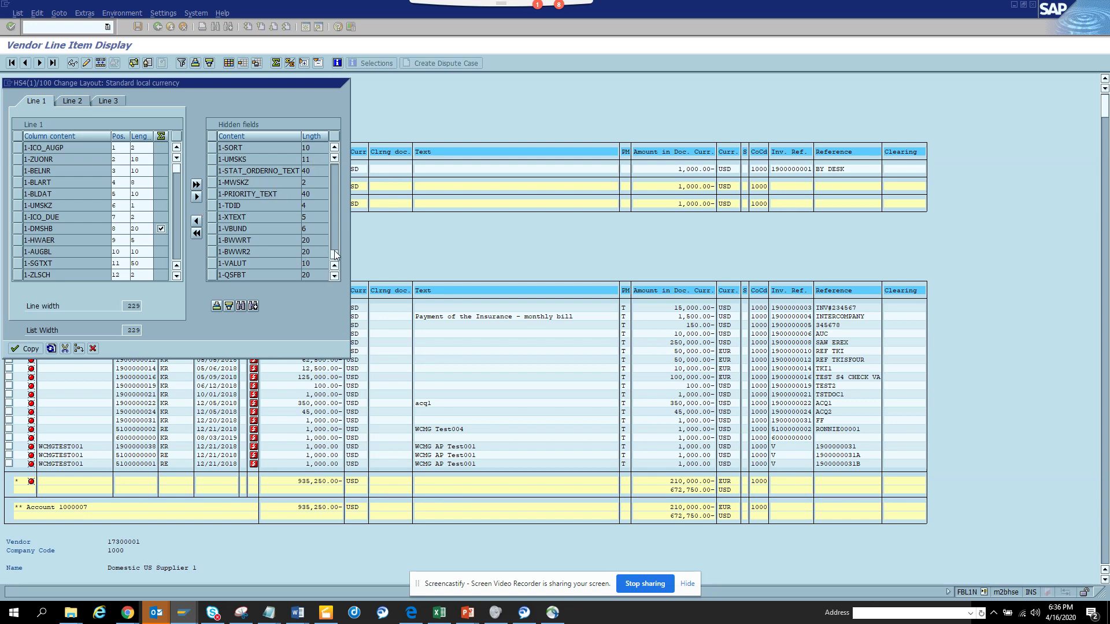
{"action": "left_click", "coordinate": [338, 253]}
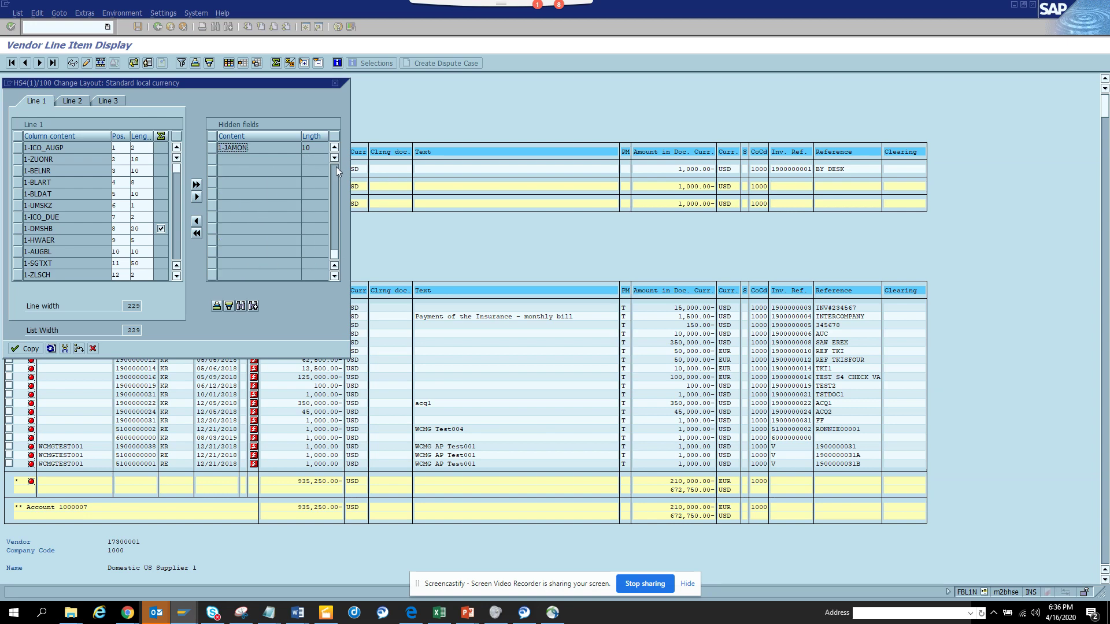
{"action": "left_click", "coordinate": [334, 148]}
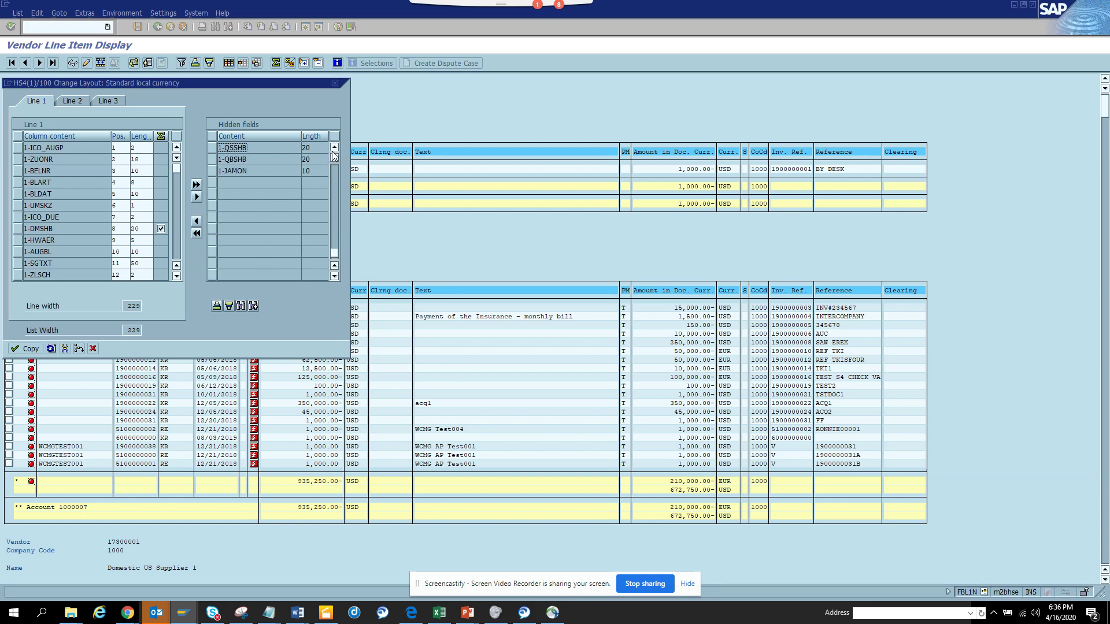
{"action": "left_click", "coordinate": [334, 147]}
{"action": "left_click", "coordinate": [227, 183]}
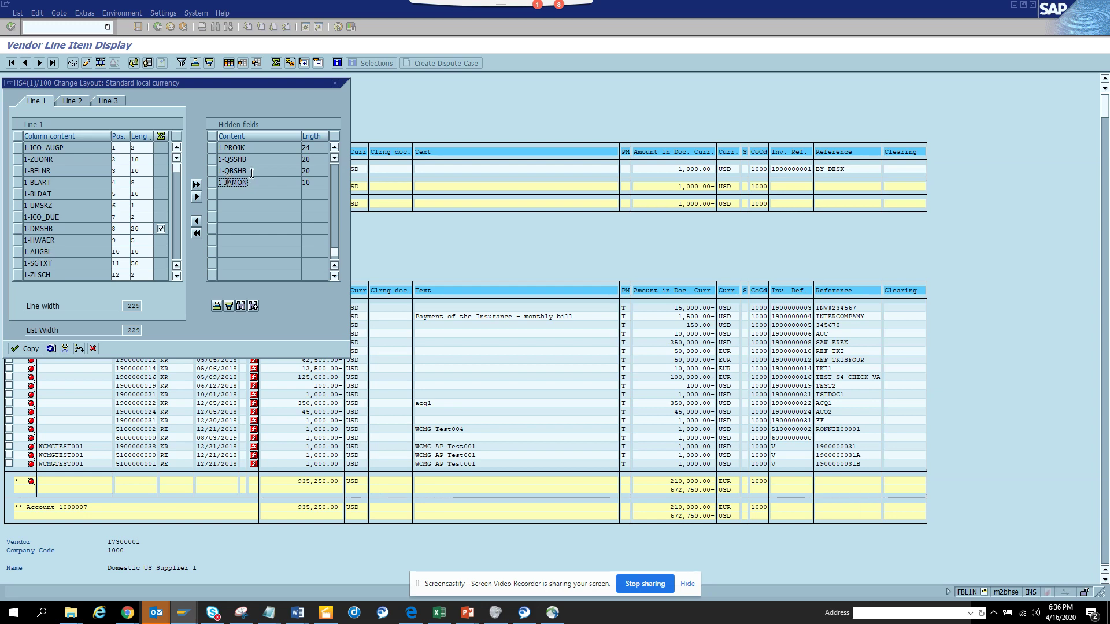
{"action": "left_click", "coordinate": [219, 171]}
{"action": "left_click", "coordinate": [92, 349]}
Try the G/L account line item report FBL3N, which stops on a fiscal-period error
{"action": "left_click", "coordinate": [157, 27]}
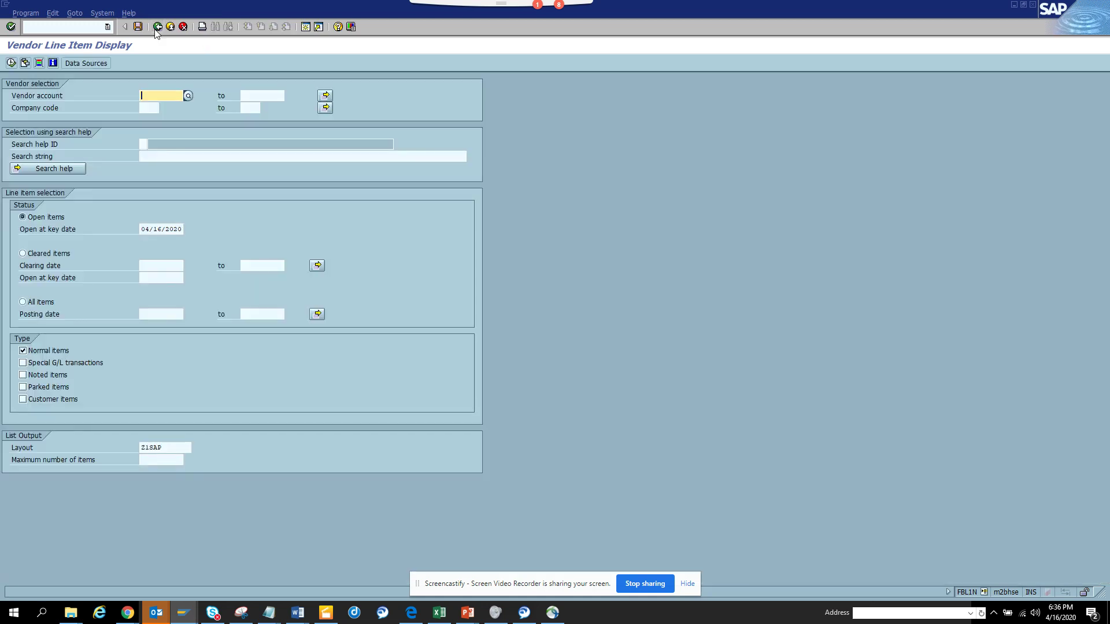
{"action": "left_click", "coordinate": [157, 26]}
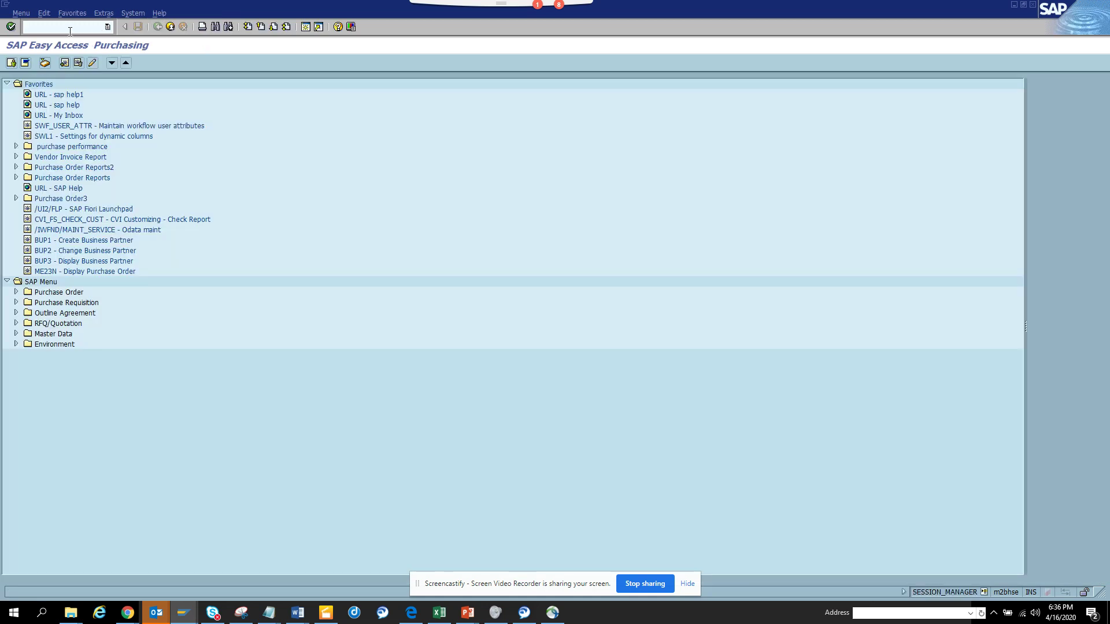
{"action": "left_click", "coordinate": [69, 30]}
{"action": "type", "text": "fbl3n"}
{"action": "key", "text": "Return"}
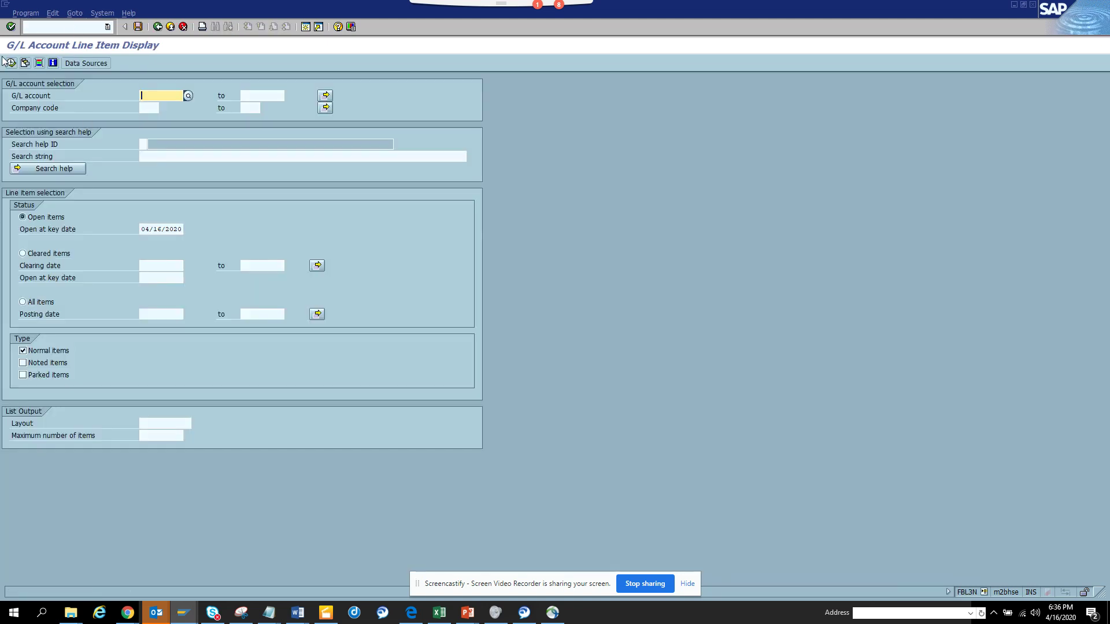
{"action": "left_click", "coordinate": [12, 63]}
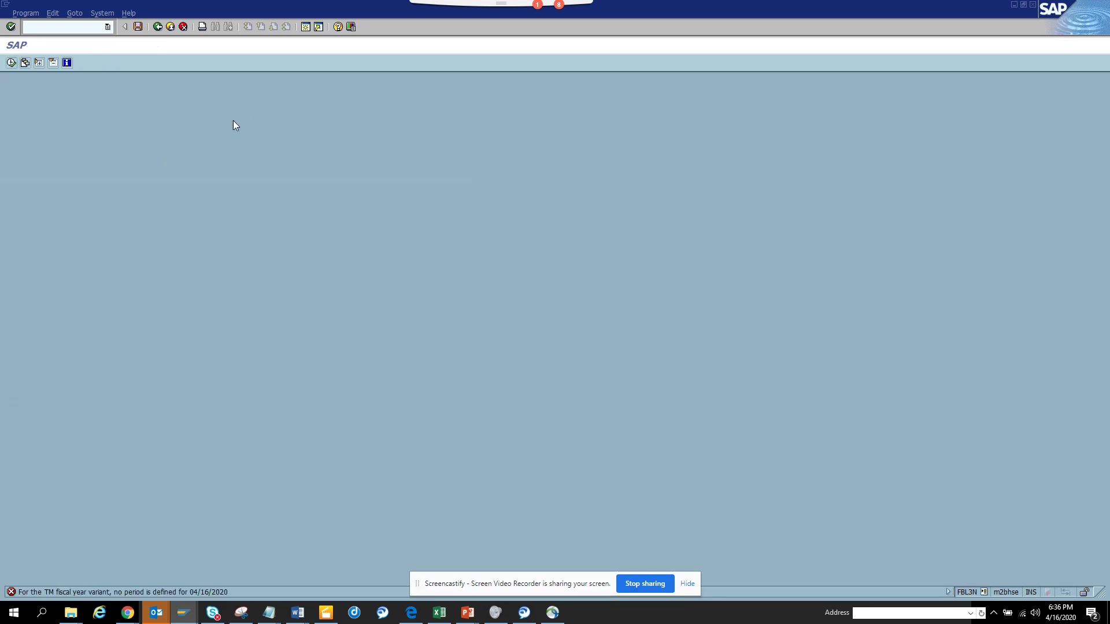
{"action": "key", "text": "F3"}
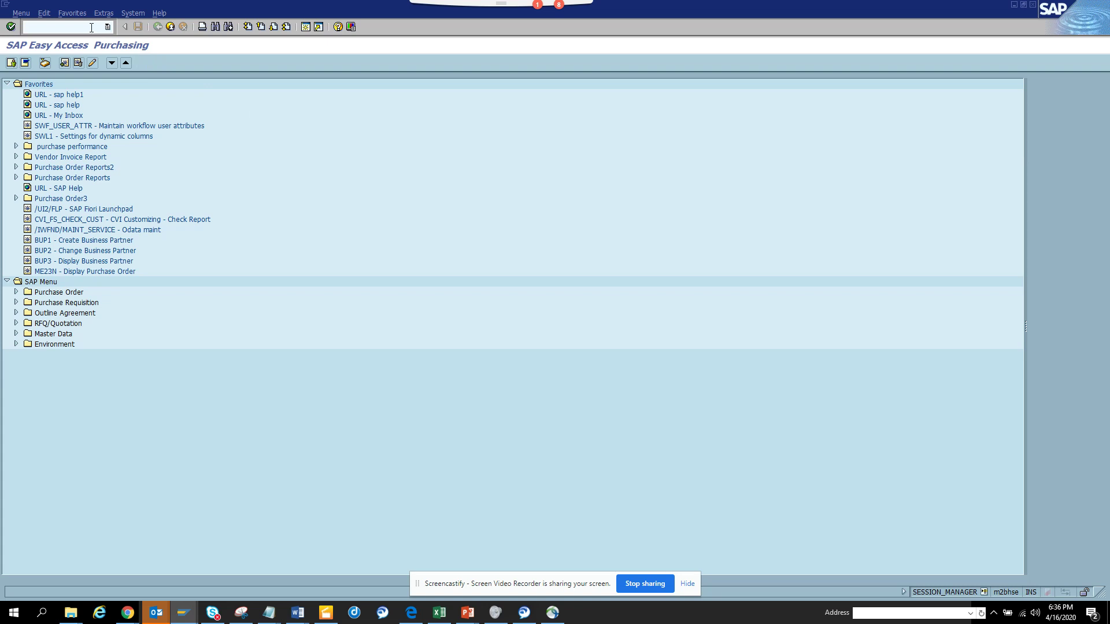
Start transaction FBL5N, Customer Line Item Display
{"action": "left_click", "coordinate": [91, 28]}
{"action": "type", "text": "5n"}
{"action": "key", "text": "Return"}
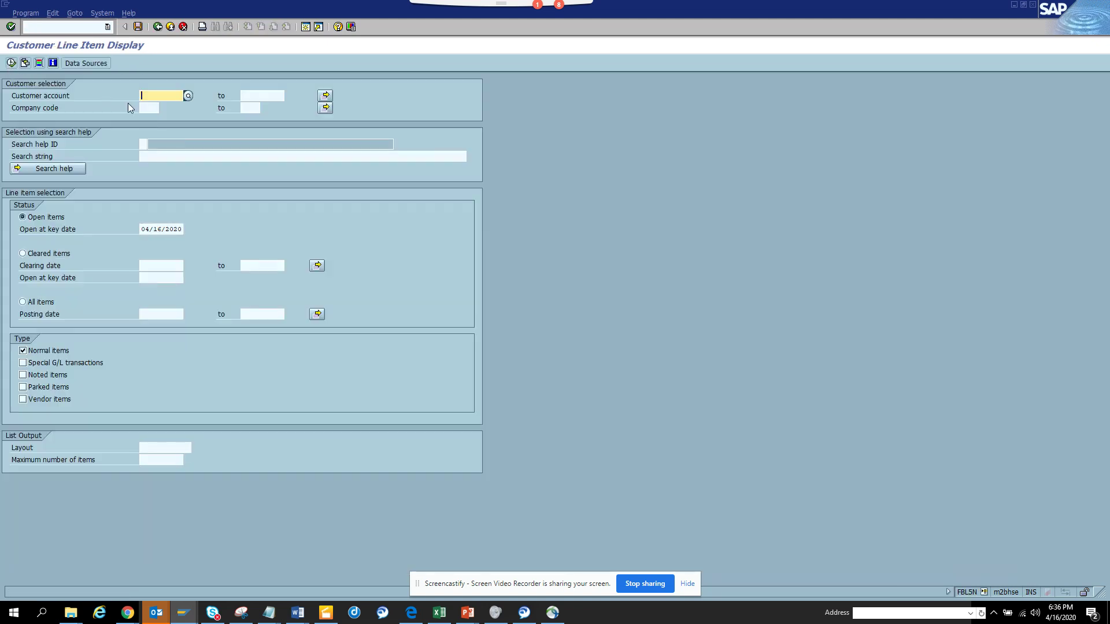
Display customer line items for company code 1010
{"action": "left_click", "coordinate": [153, 108]}
{"action": "type", "text": "1010"}
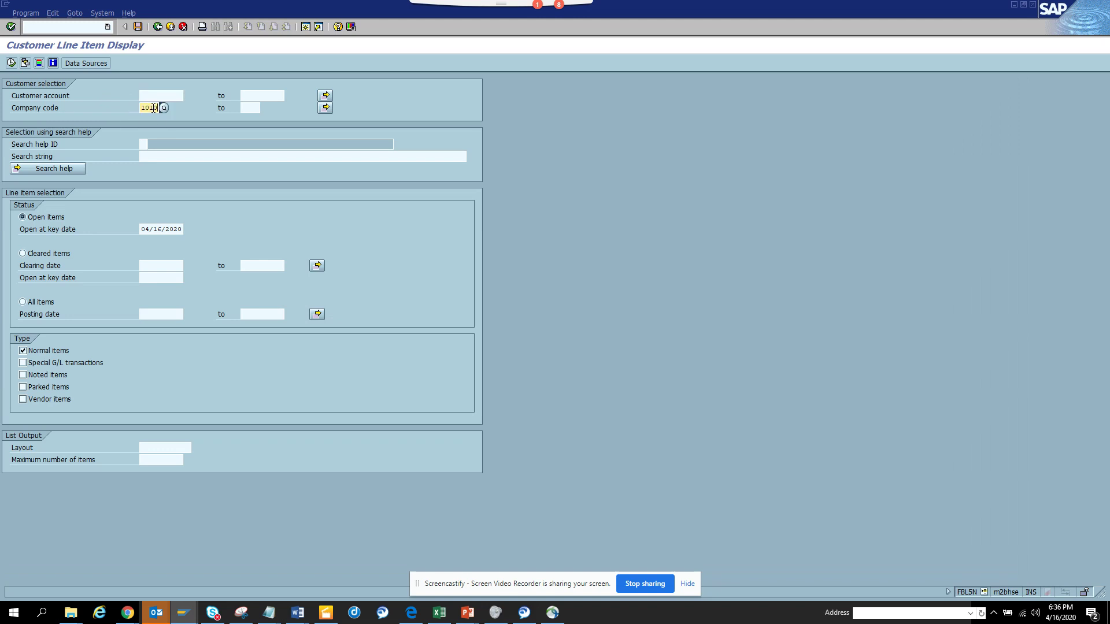
{"action": "left_click", "coordinate": [11, 63]}
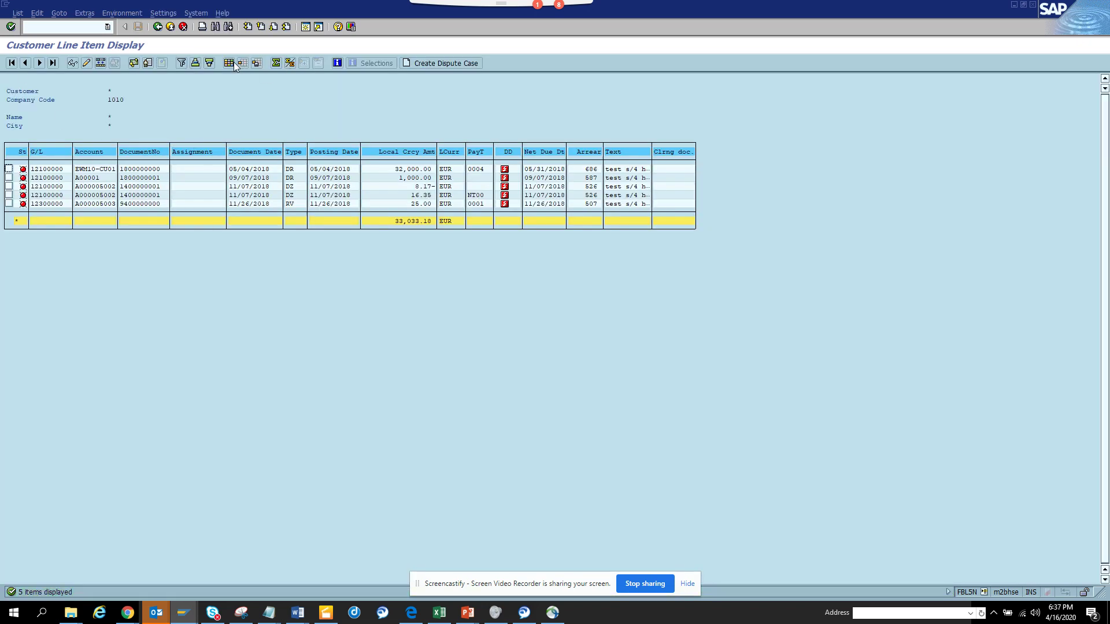
Review the customer list's layout fields by technical name, then cancel and go back
{"action": "left_click", "coordinate": [228, 63]}
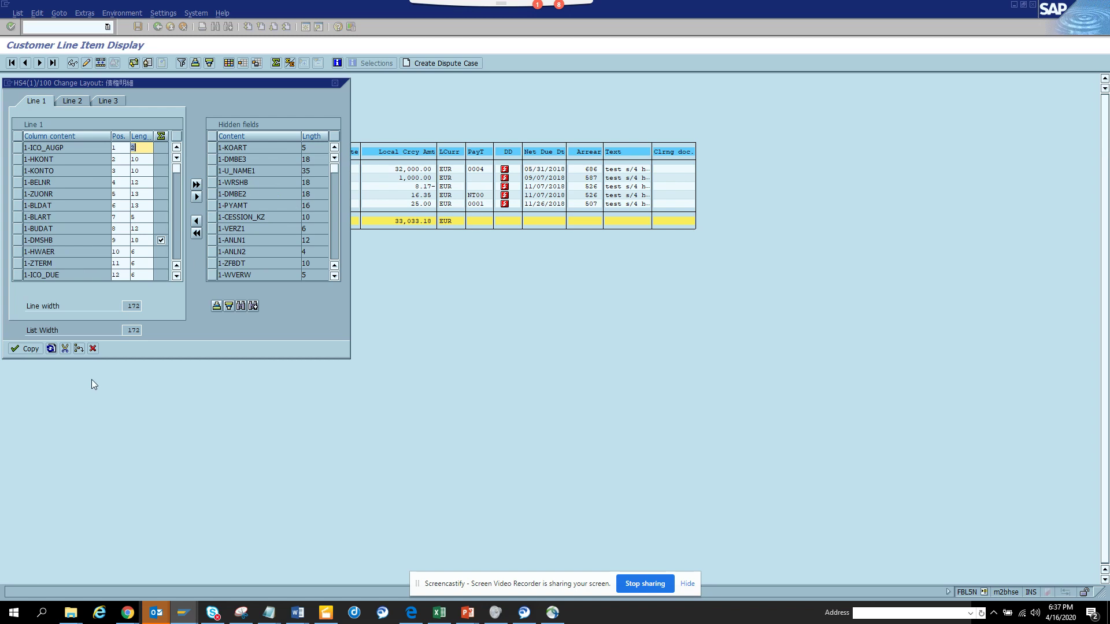
{"action": "left_click", "coordinate": [92, 349]}
{"action": "left_click", "coordinate": [157, 27]}
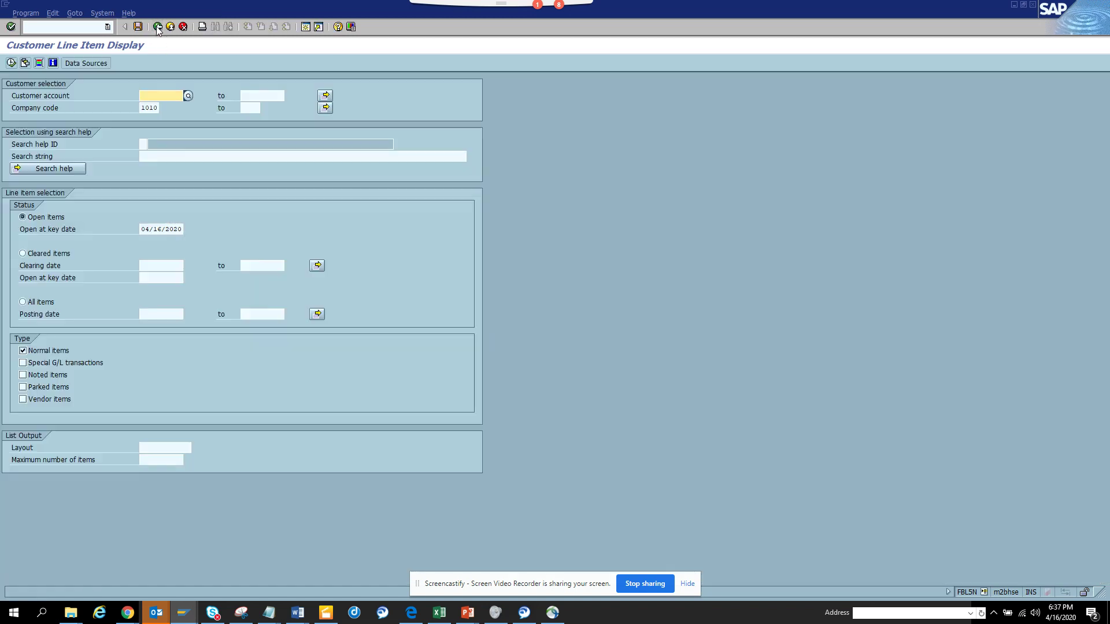
Return to the menu and start the G/L account balance display FS10N
{"action": "left_click", "coordinate": [157, 27]}
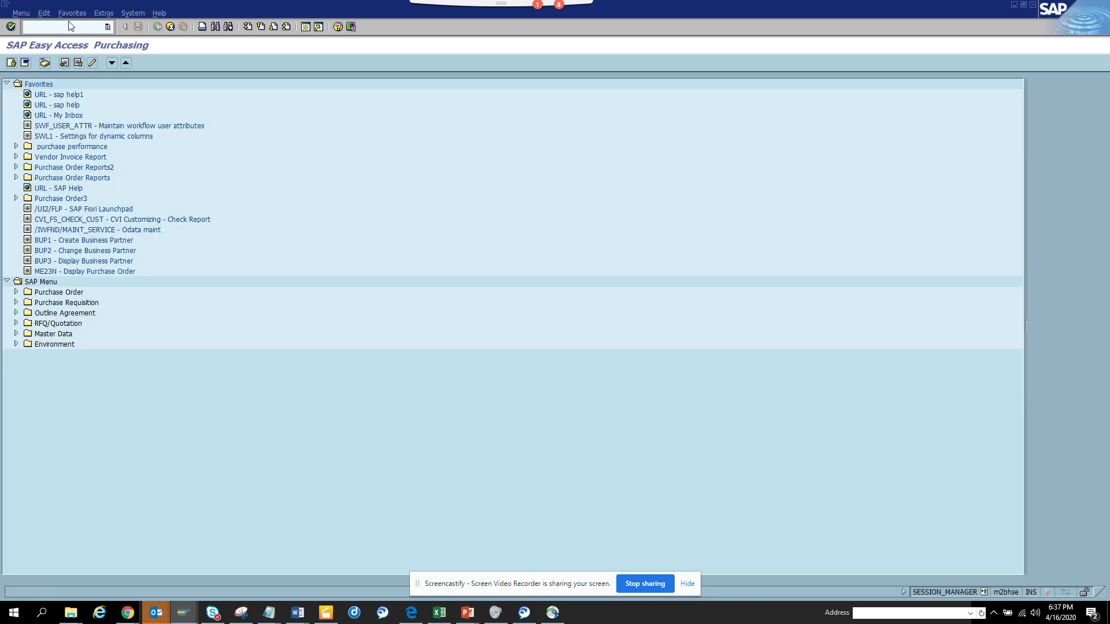
{"action": "type", "text": "fs10n"}
{"action": "key", "text": "Return"}
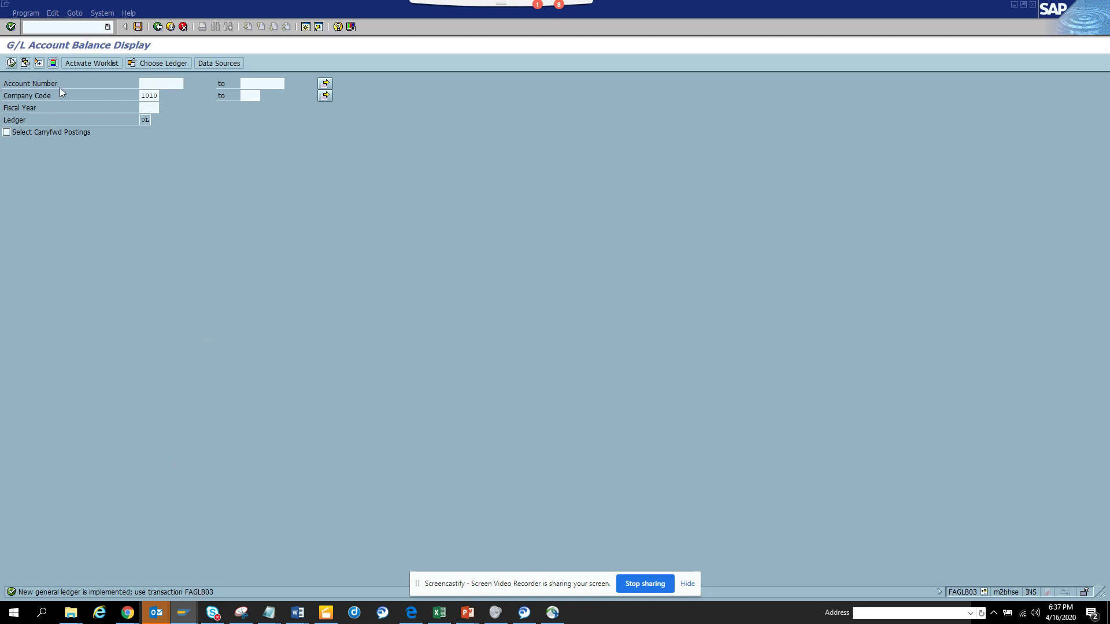
{"action": "key", "text": "F8"}
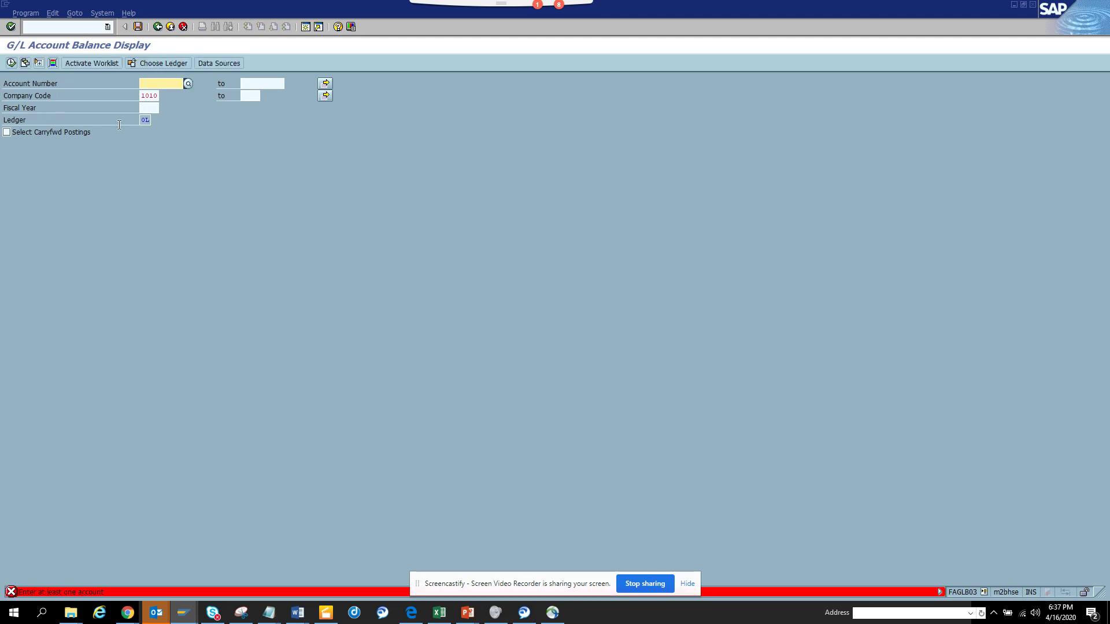
Select G/L account 270001 from the value help list
{"action": "double_click", "coordinate": [169, 83]}
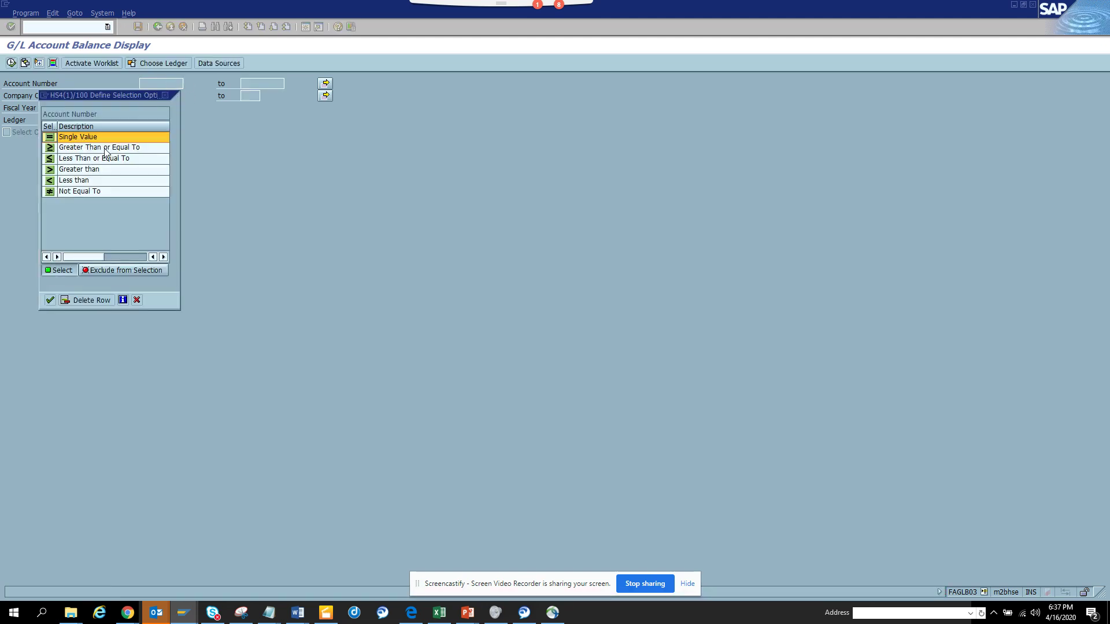
{"action": "double_click", "coordinate": [99, 196]}
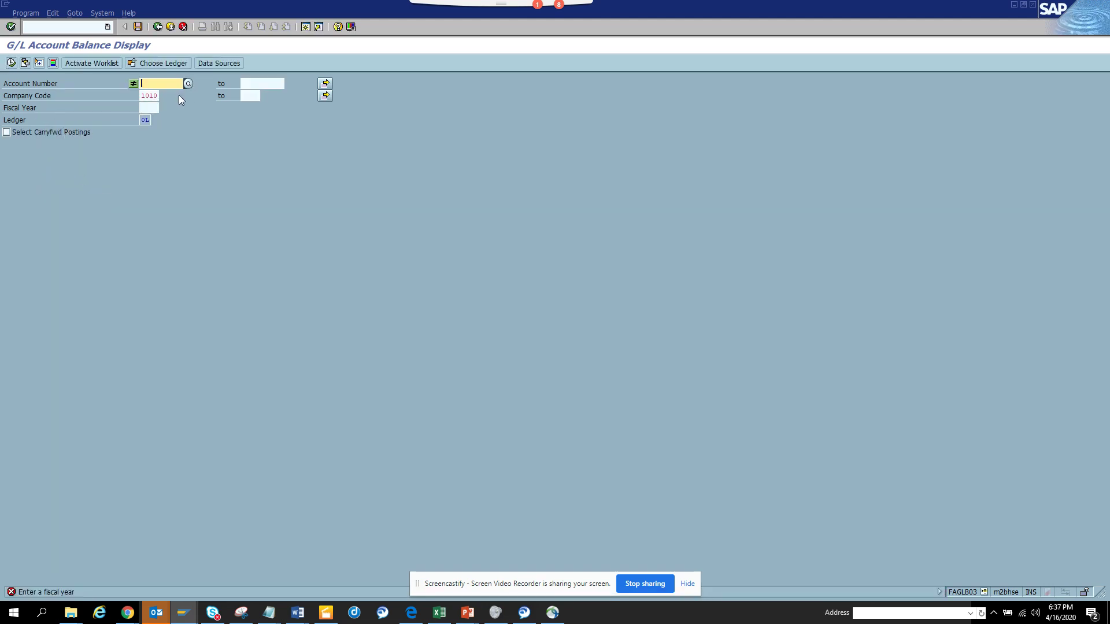
{"action": "left_click", "coordinate": [188, 83]}
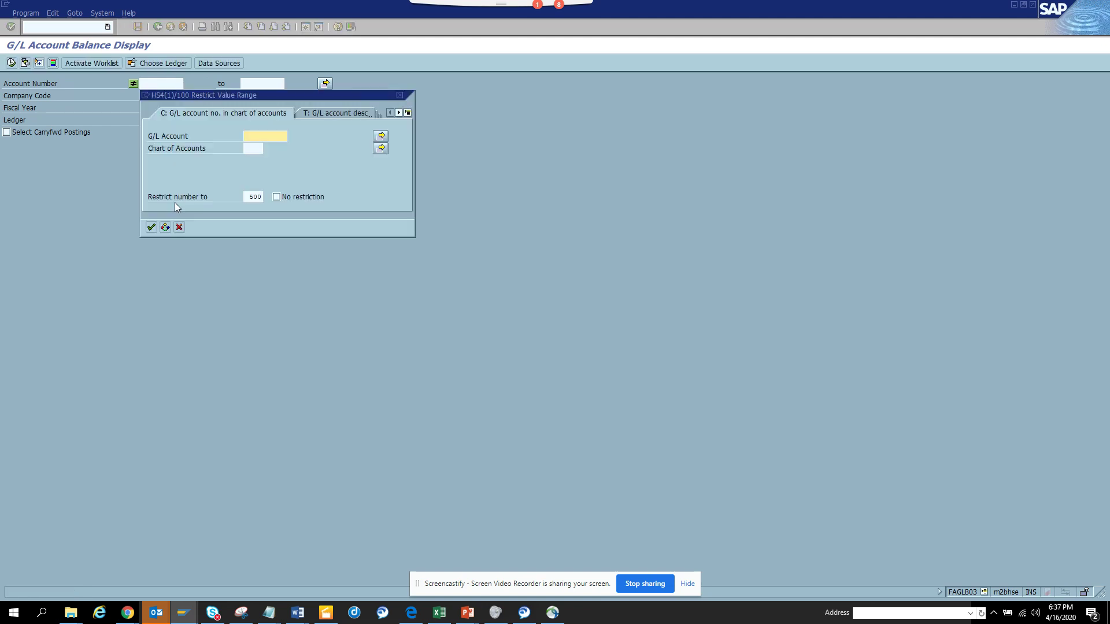
{"action": "left_click", "coordinate": [150, 228]}
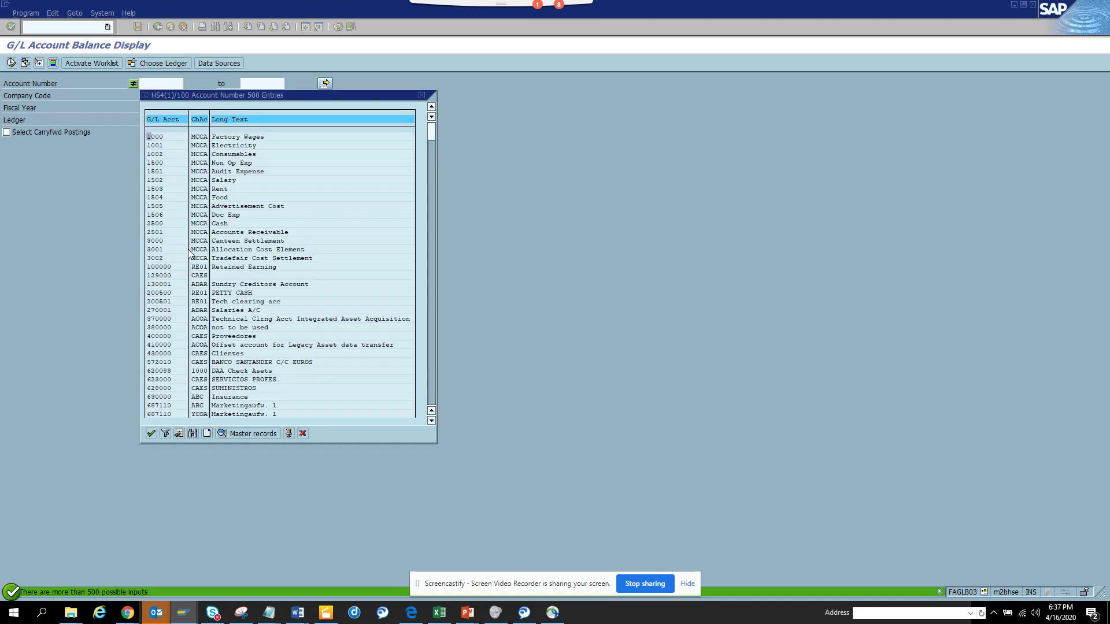
{"action": "double_click", "coordinate": [200, 315]}
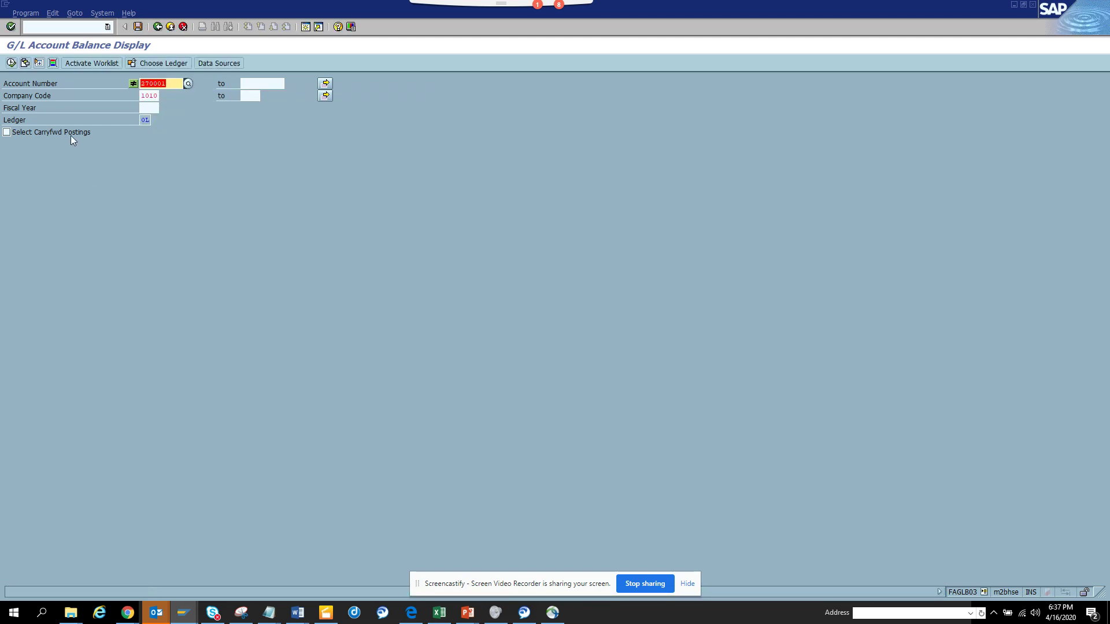
{"action": "left_click", "coordinate": [12, 63]}
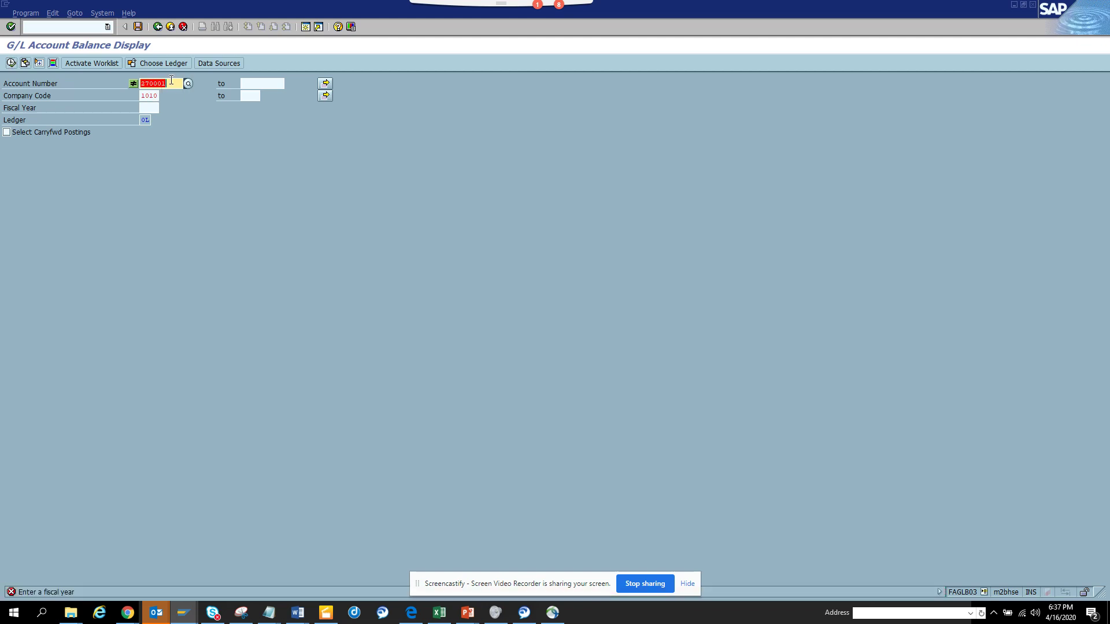
Enter fiscal year 2020 and display the balance for account 270001
{"action": "left_click", "coordinate": [144, 108]}
{"action": "type", "text": "2020"}
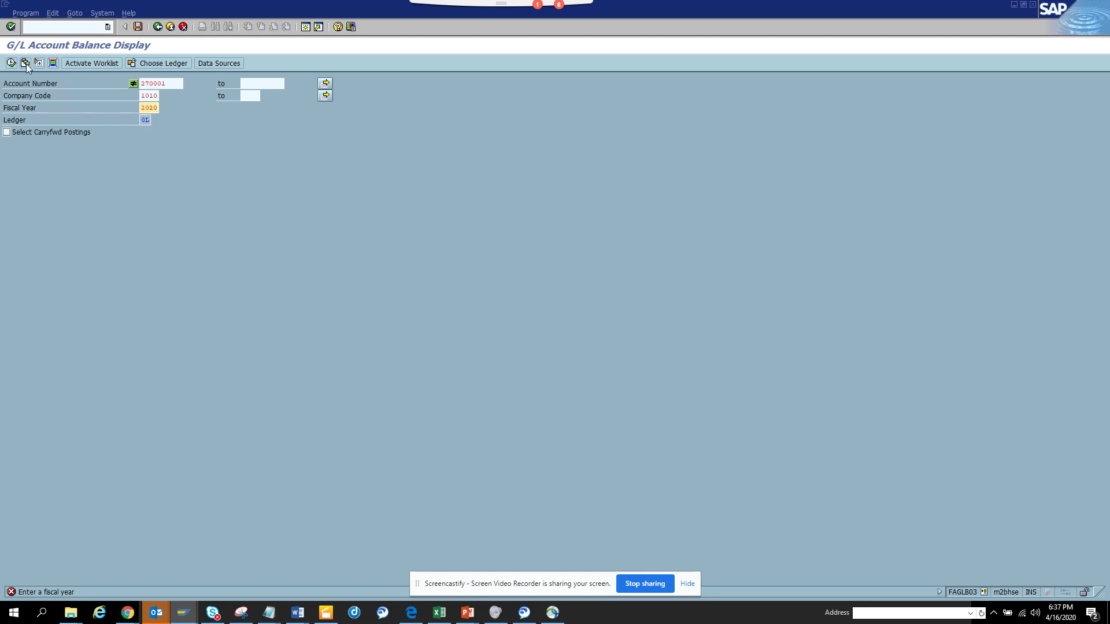
{"action": "key", "text": "Return"}
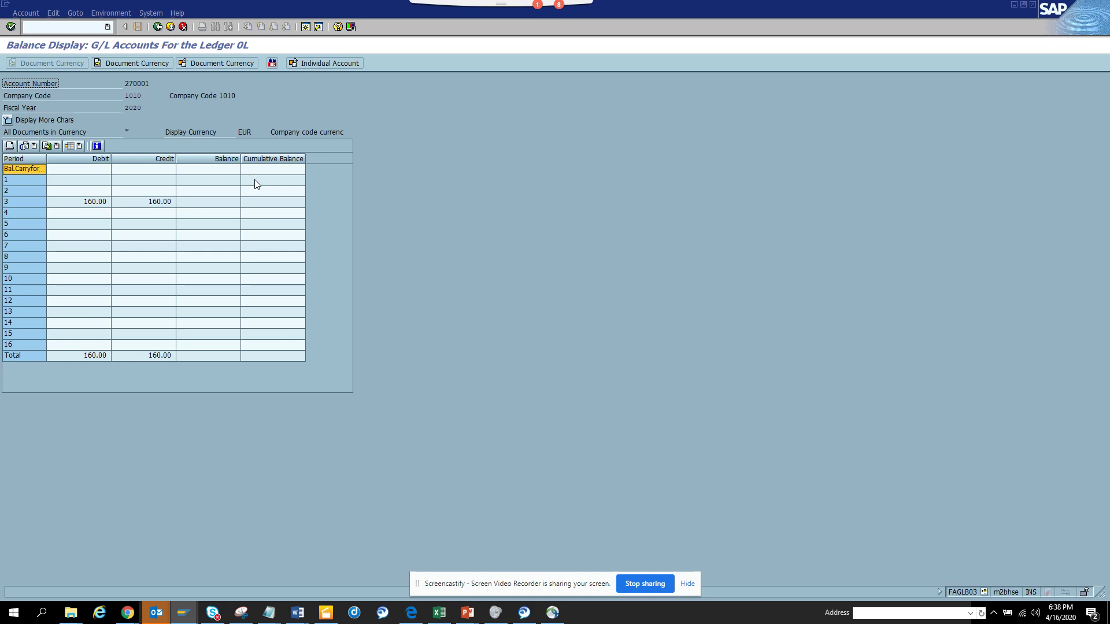
Drill down from the period balance to the 531 G/L line items for company code 1010
{"action": "double_click", "coordinate": [255, 181]}
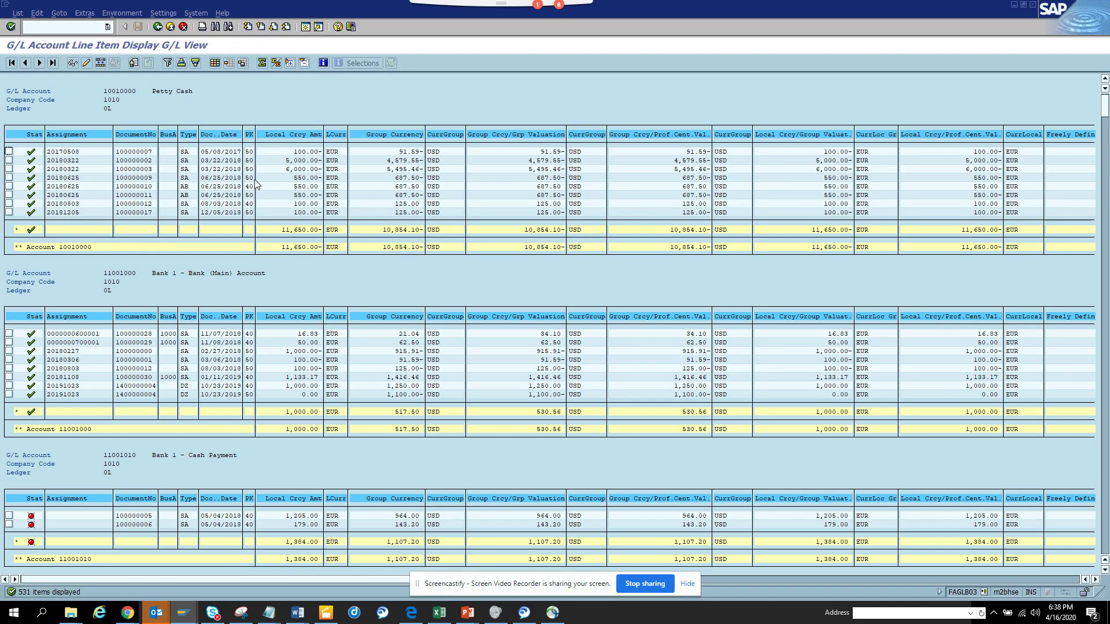
{"action": "left_click", "coordinate": [216, 64]}
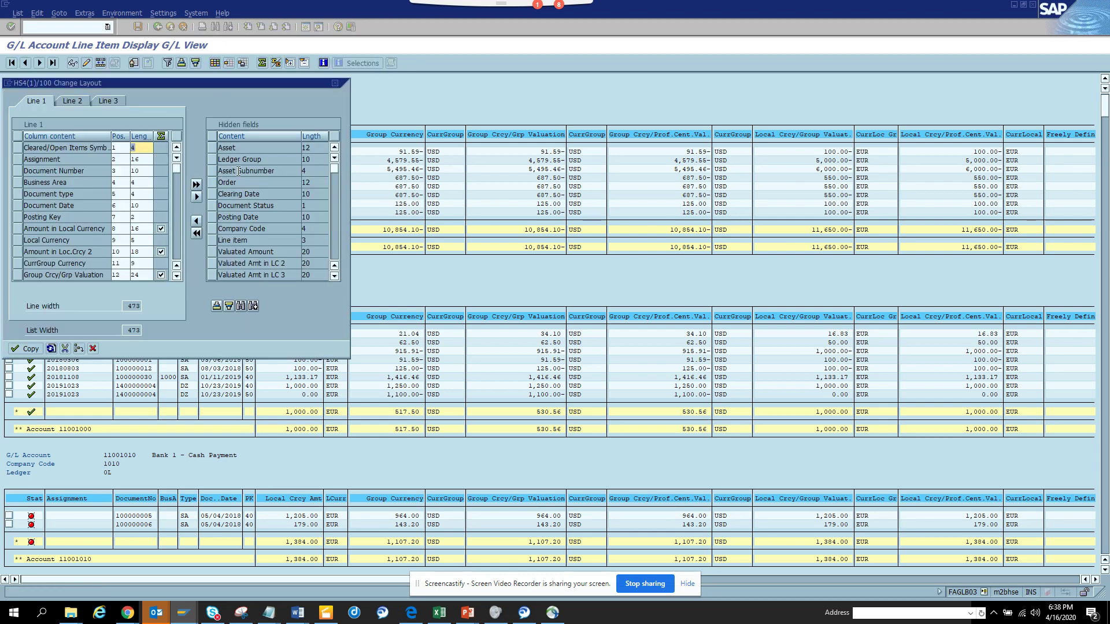
{"action": "left_click", "coordinate": [248, 172]}
{"action": "key", "text": "shift+F2"}
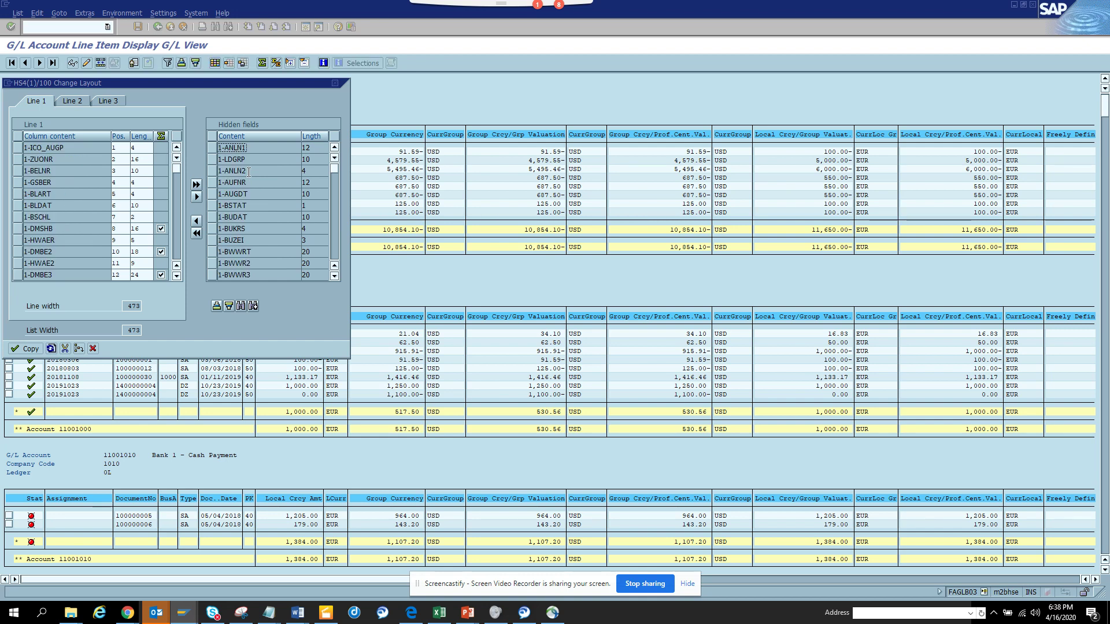
{"action": "left_click", "coordinate": [96, 349]}
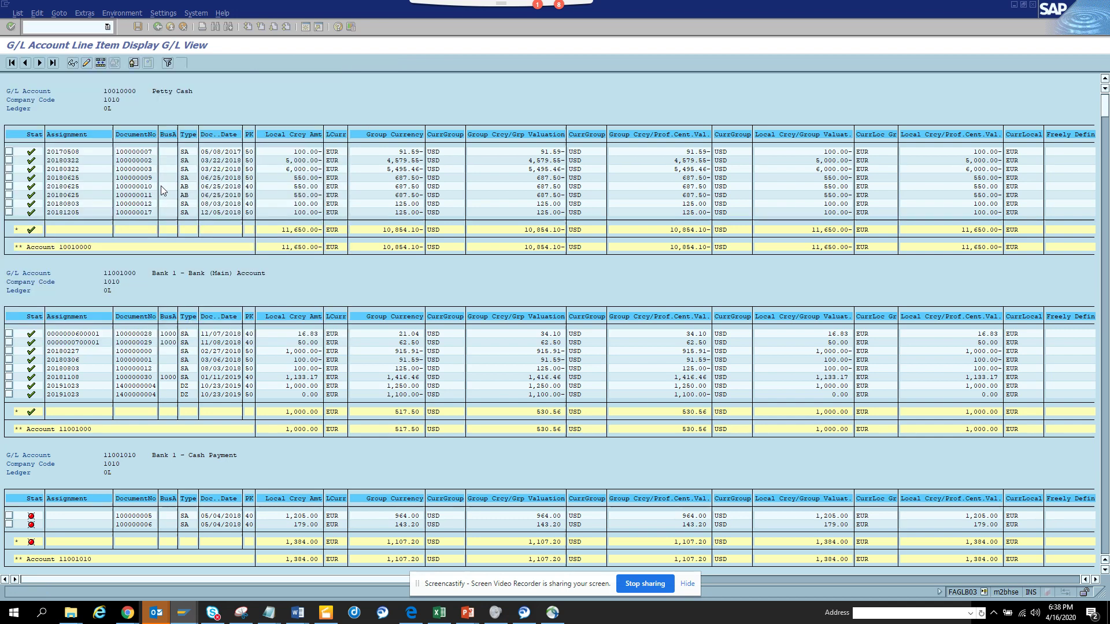